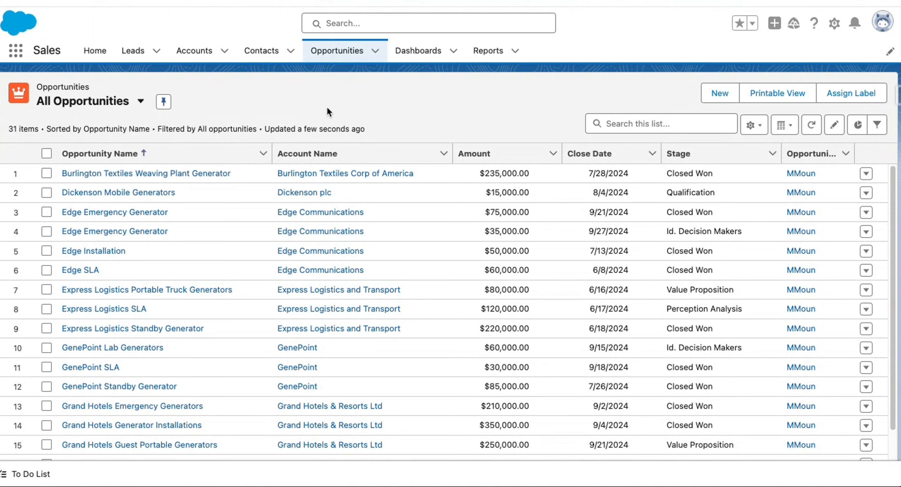
Sort the All Opportunities list by stage
click(676, 155)
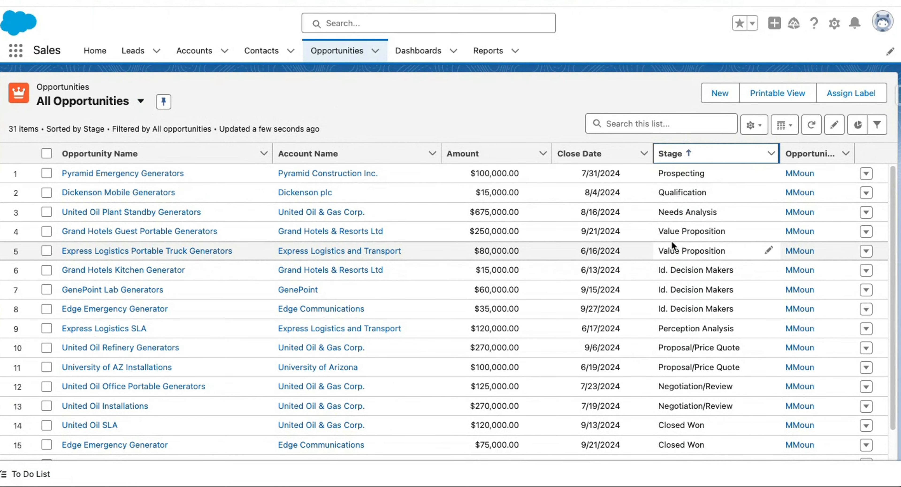
Create a new report, searching the report types for "opp" and starting it from the standard Opportunities type
click(497, 53)
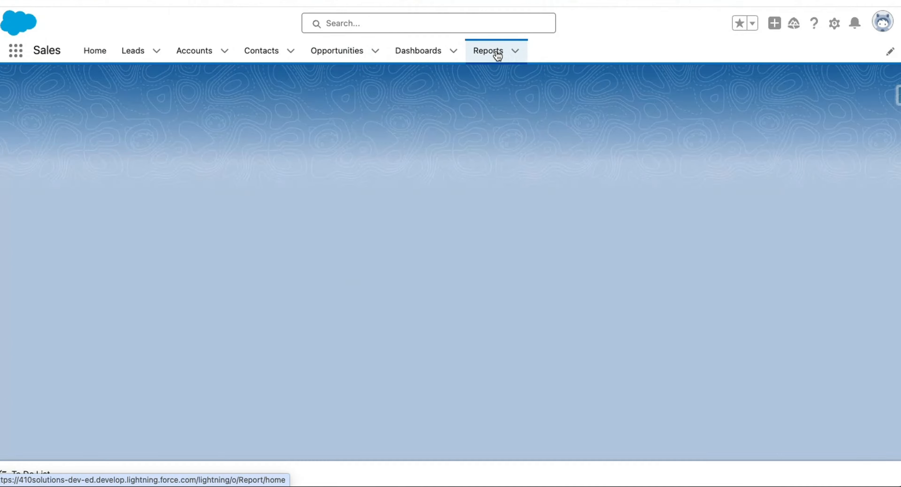
click(758, 98)
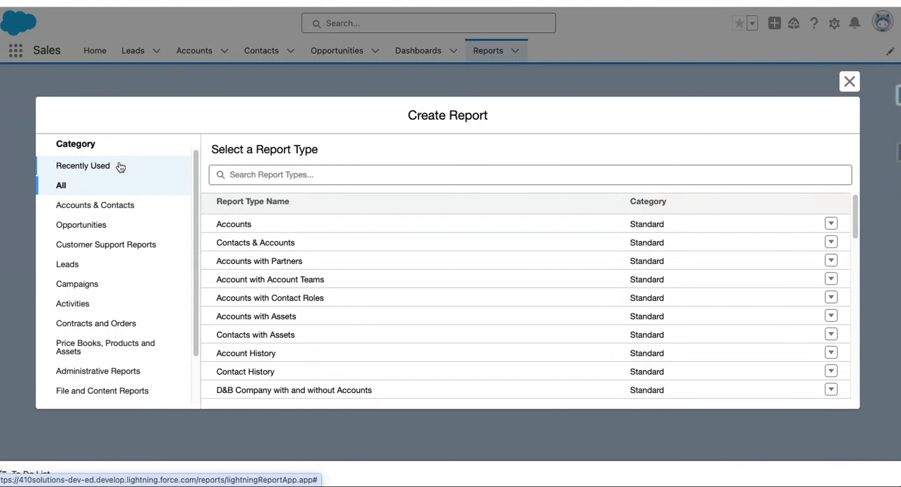
drag(255, 150, 363, 162)
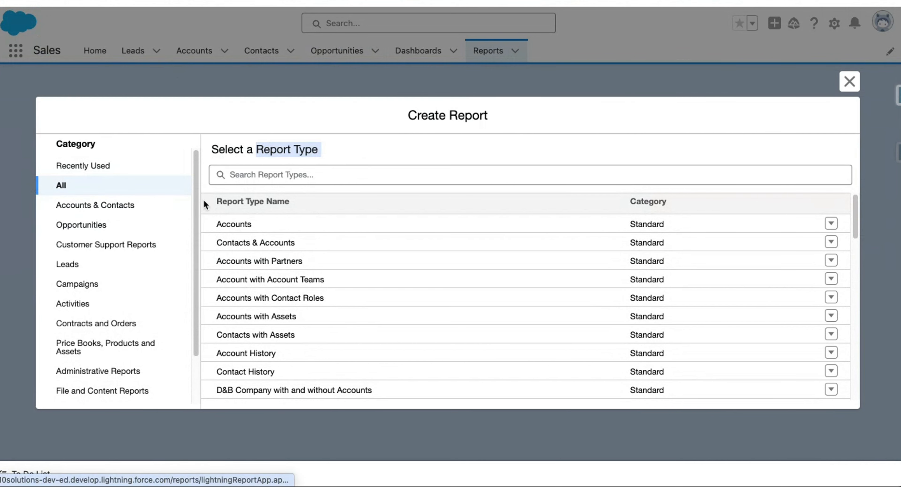
click(244, 179)
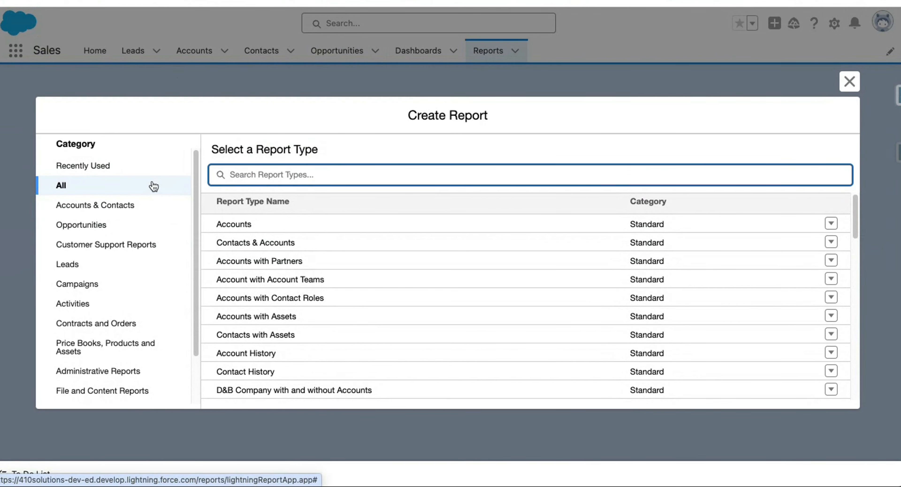
text(opp)
click(247, 251)
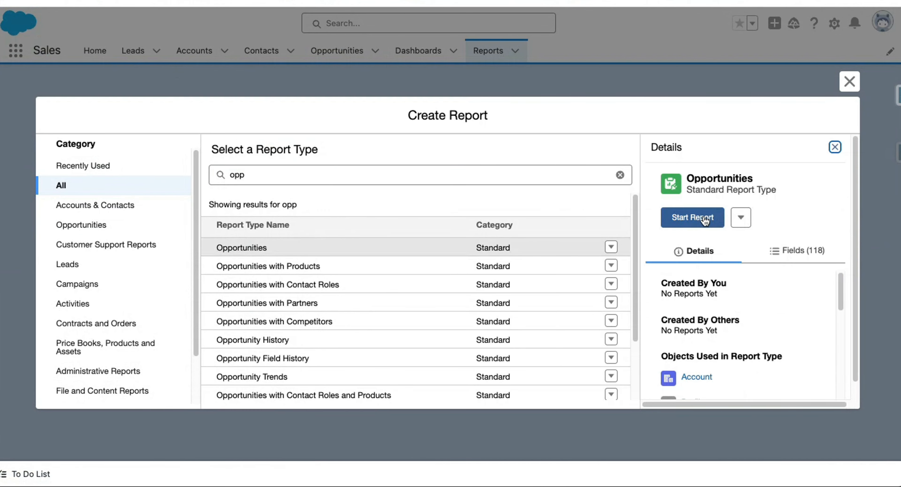
click(705, 221)
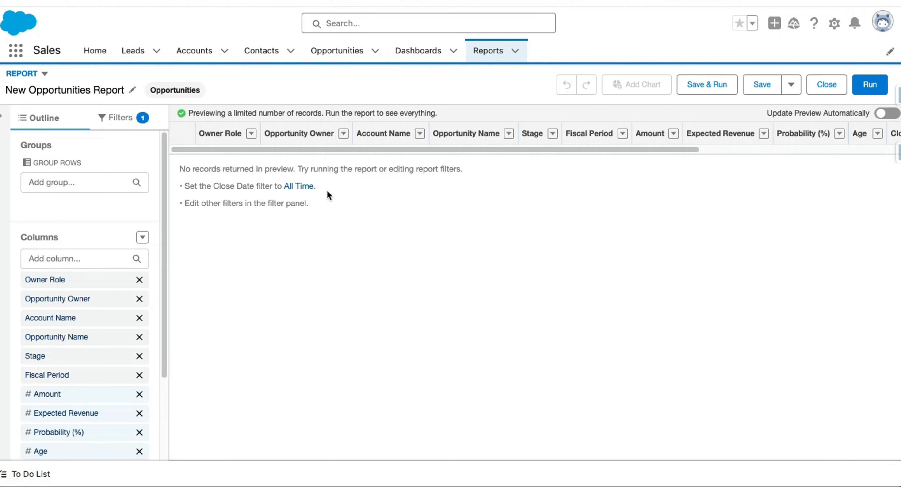
Set the Close Date filter range to All Time and enable automatic preview updates
click(113, 119)
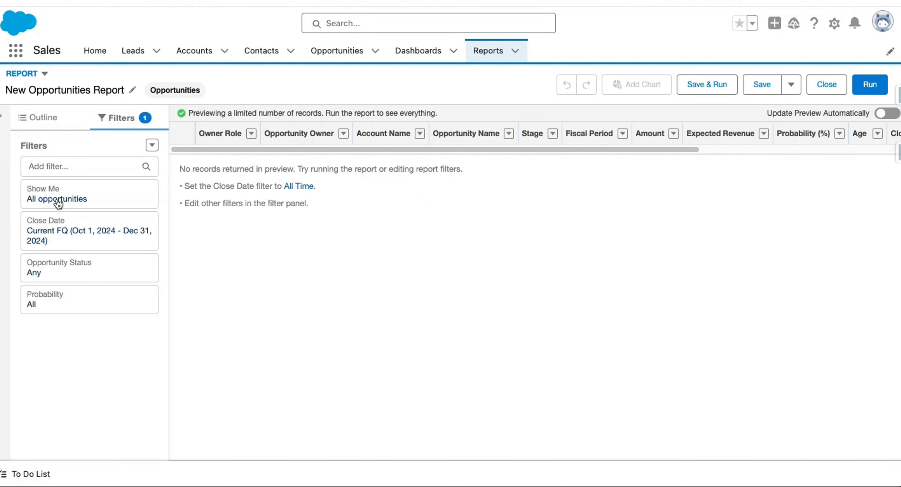
click(69, 235)
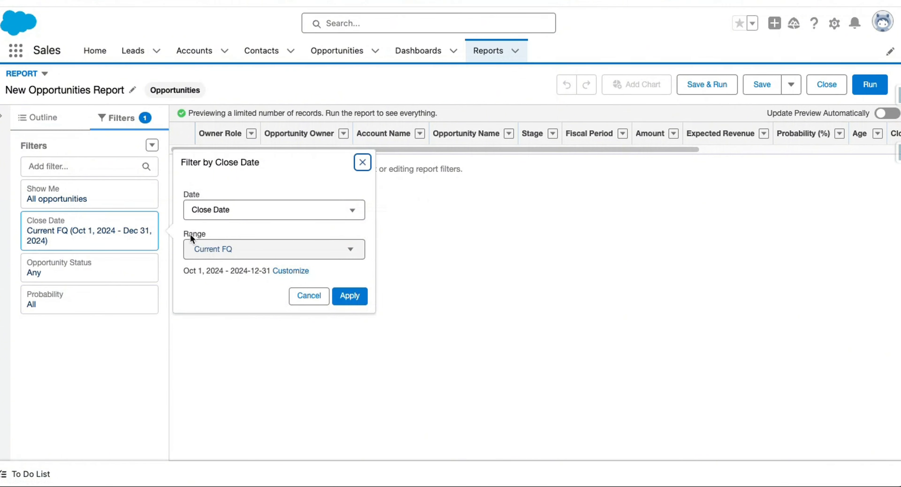
click(210, 248)
click(224, 280)
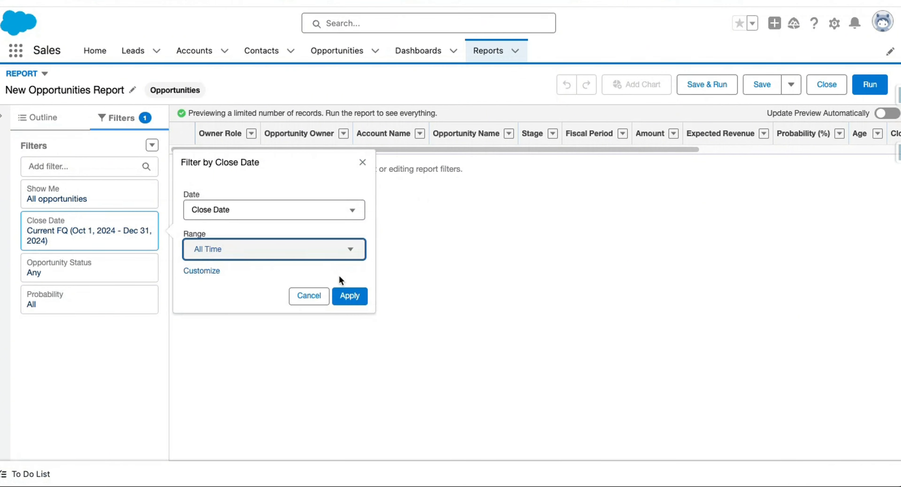
click(350, 296)
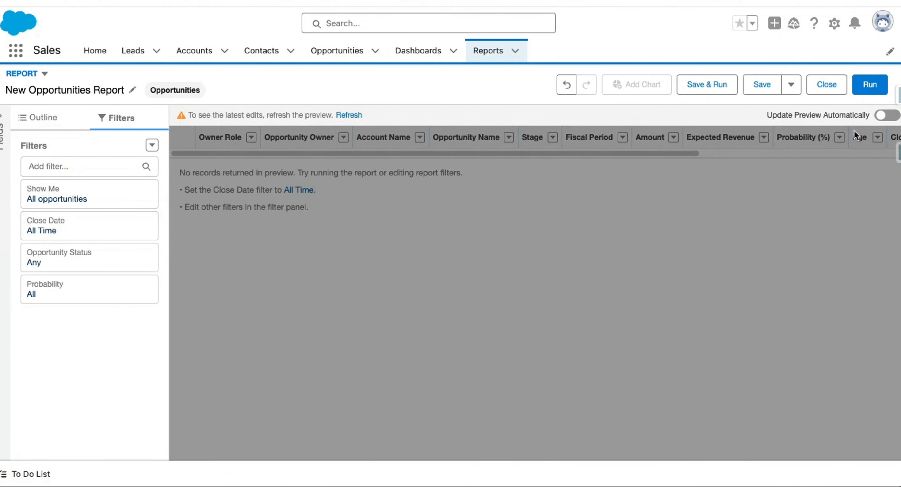
click(886, 117)
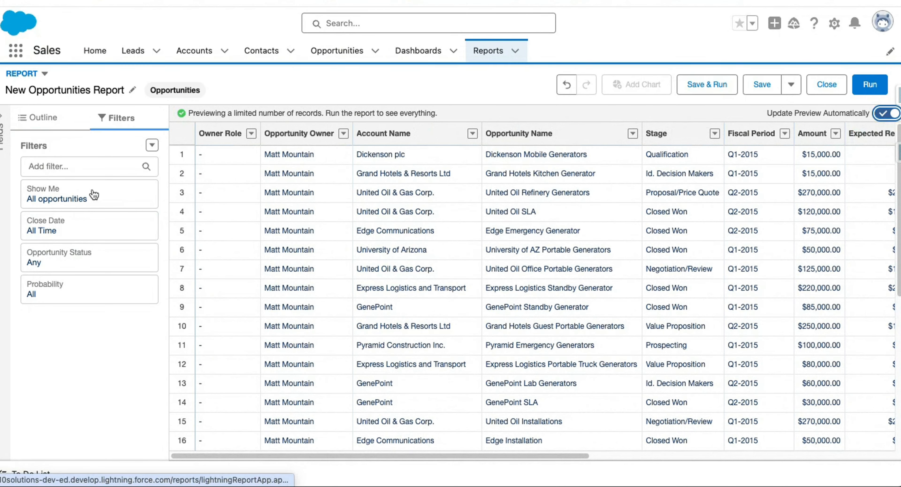
Filter the report to opportunities with the status Open
click(82, 254)
click(235, 264)
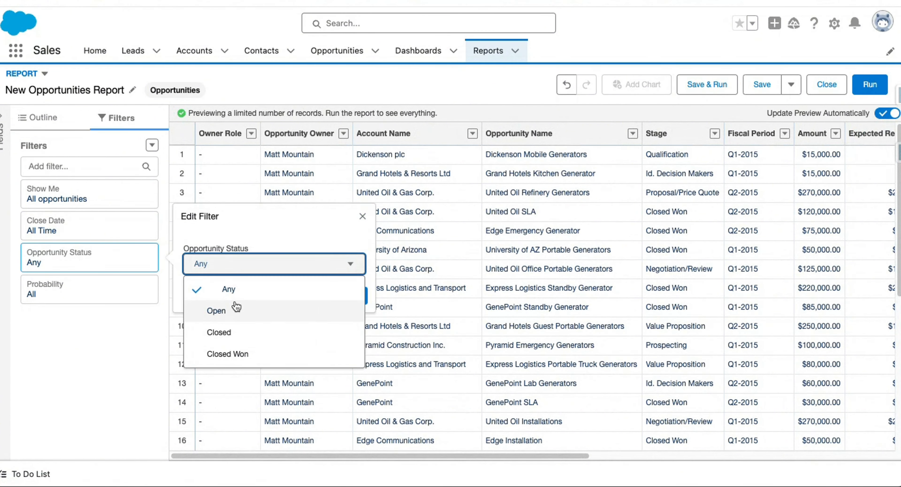
click(237, 309)
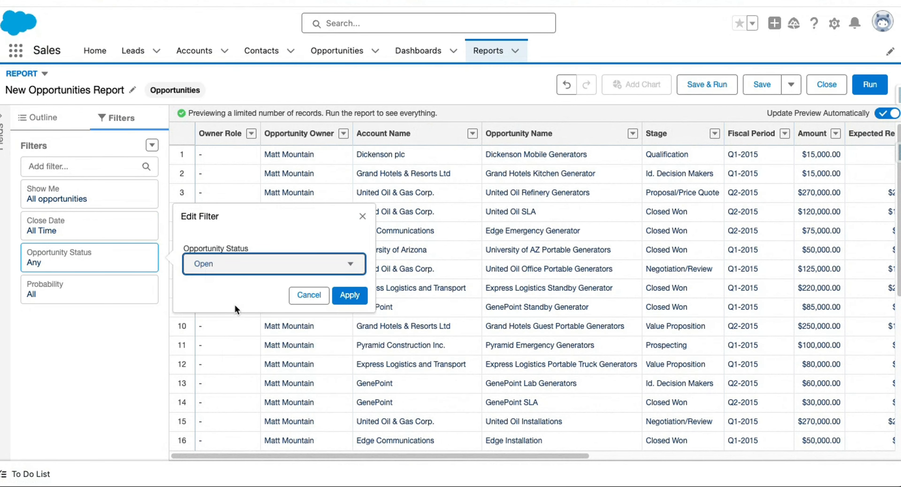
click(349, 296)
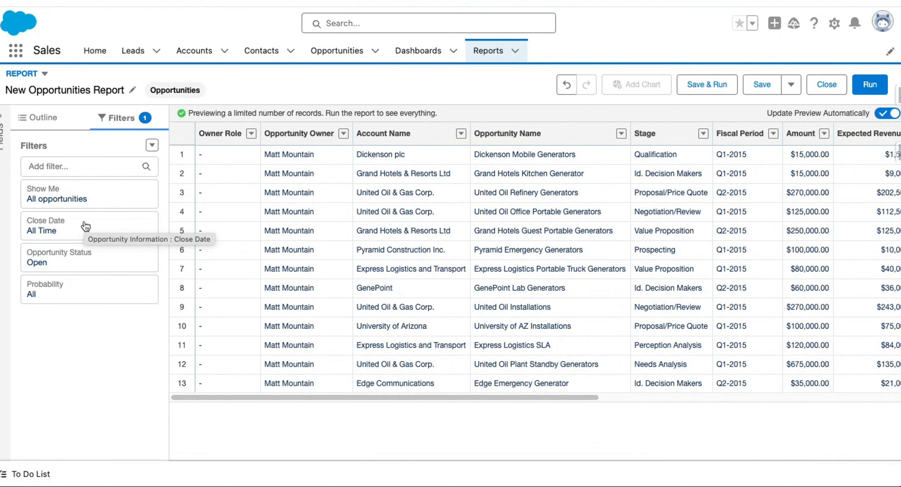
Remove the Owner Role, Account Name and Fiscal Period columns from the report
click(40, 122)
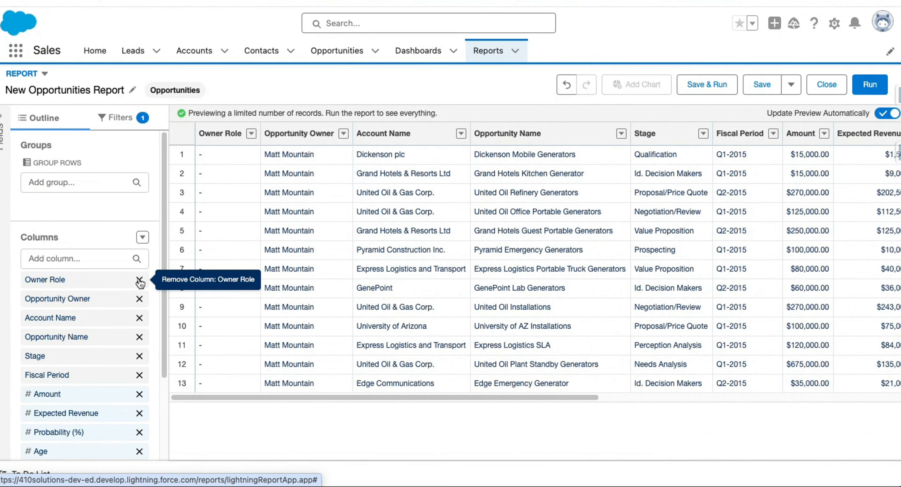
click(252, 133)
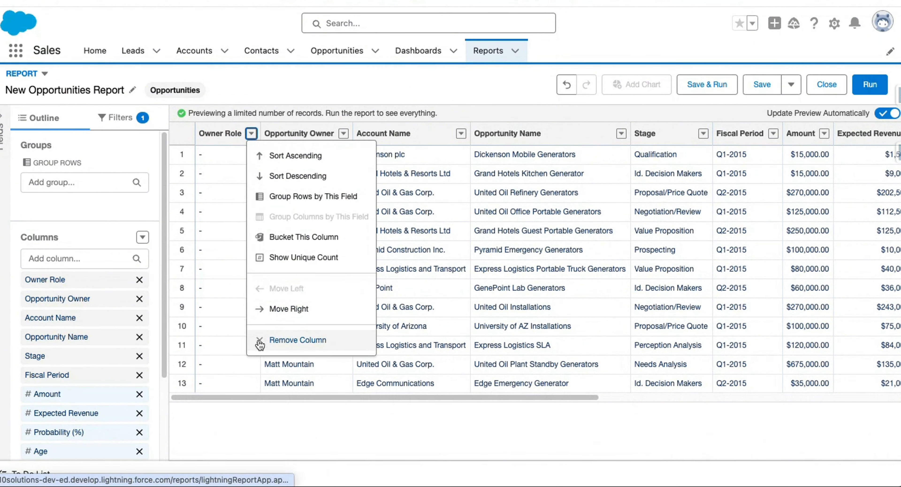
click(119, 244)
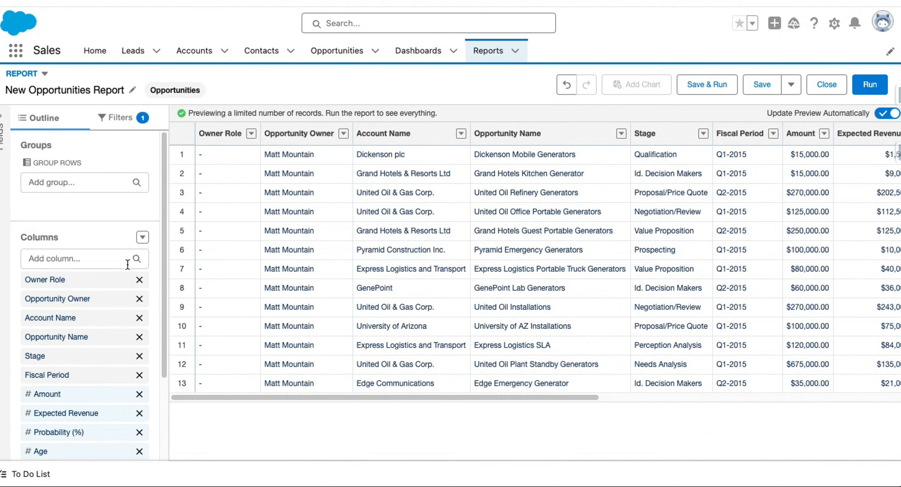
click(140, 280)
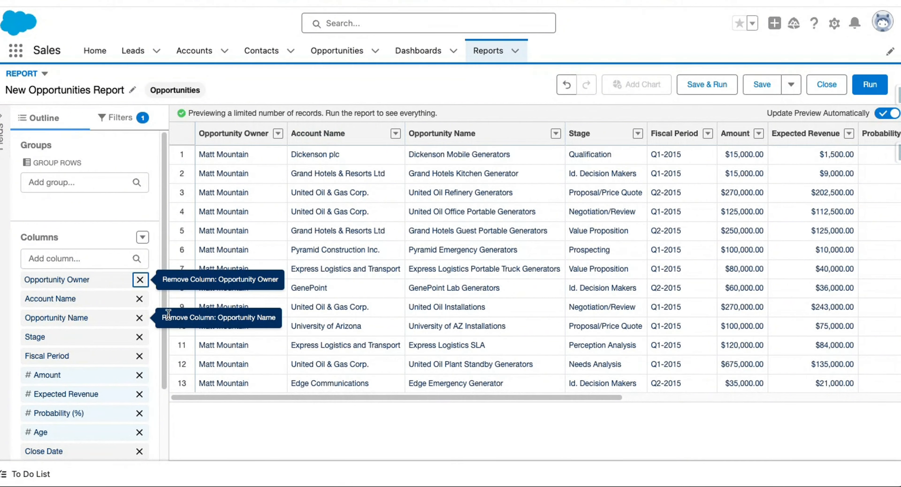
click(139, 298)
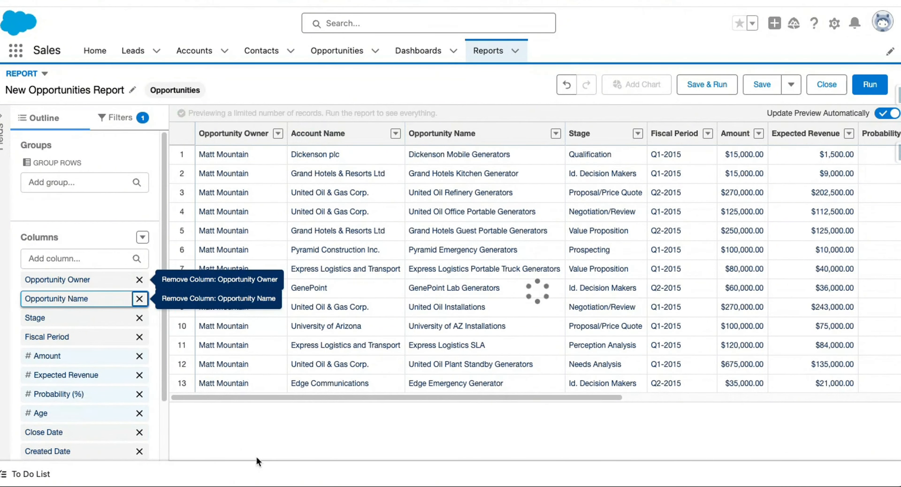
click(139, 338)
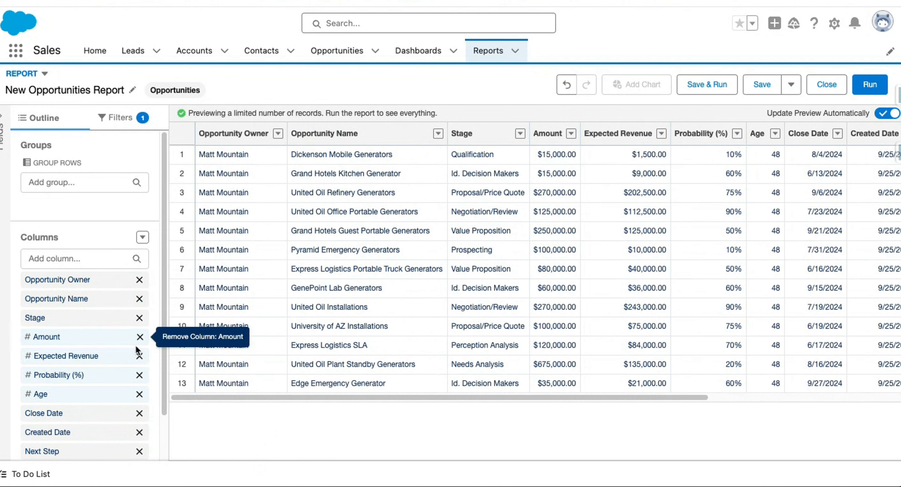
Remove the Expected Revenue, Probability (%), Age, Close Date, Created Date, Next Step, Lead Source and Type columns
click(139, 356)
click(139, 356)
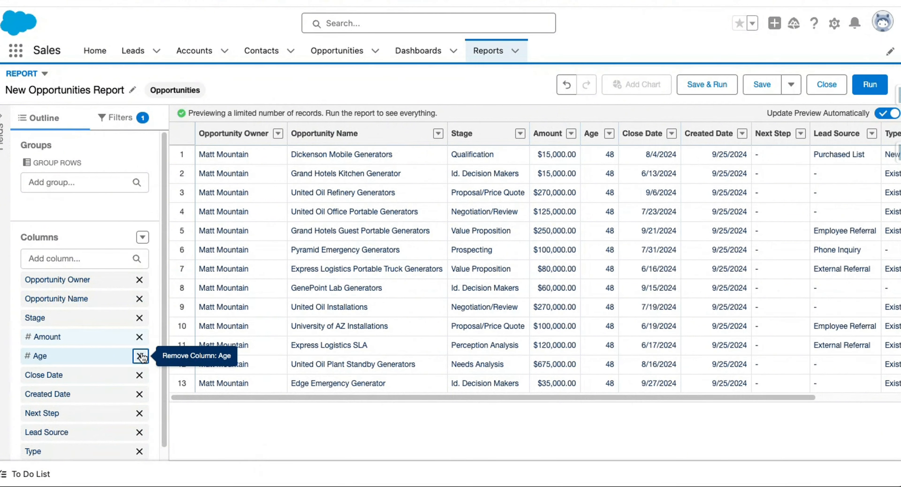
click(139, 356)
click(139, 356)
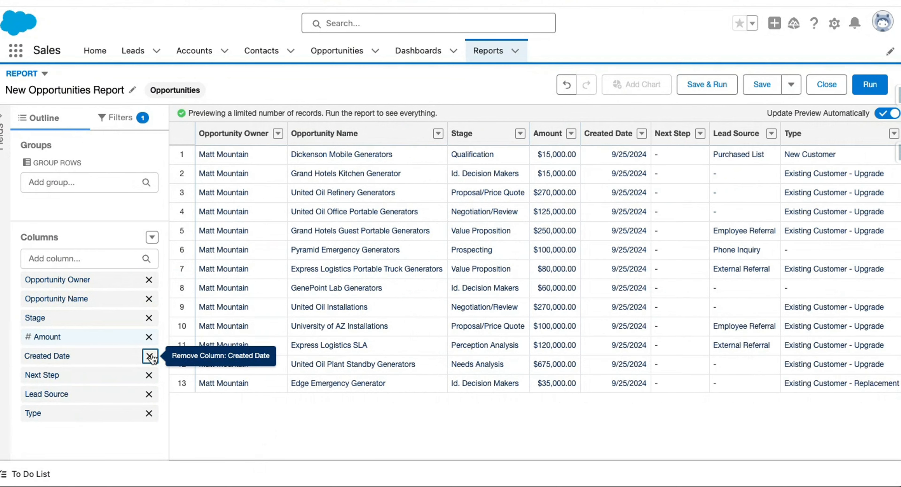
click(150, 356)
click(149, 356)
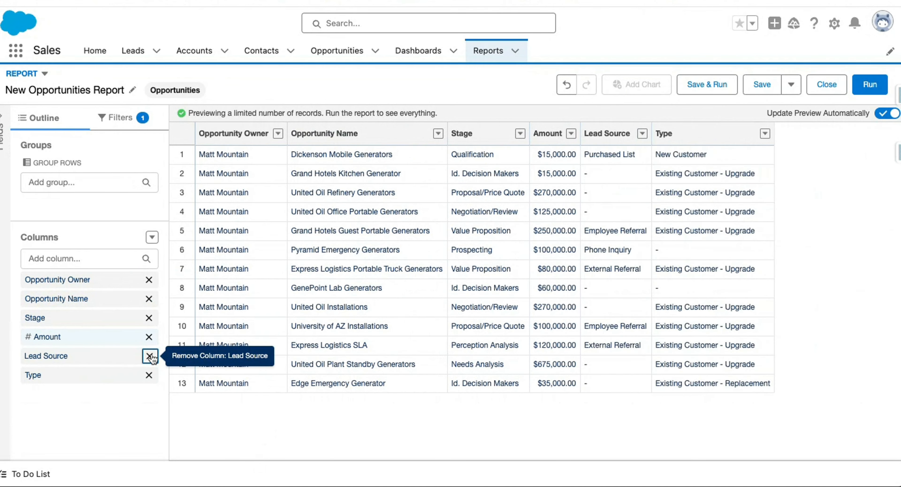
click(149, 357)
click(149, 356)
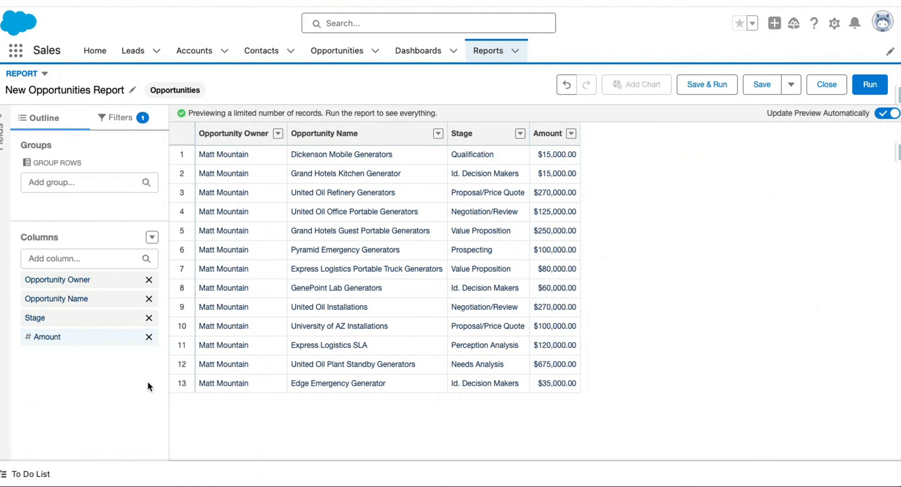
Add the Close Date column and reorder the columns so Amount comes before Stage, with Close Date last
click(94, 259)
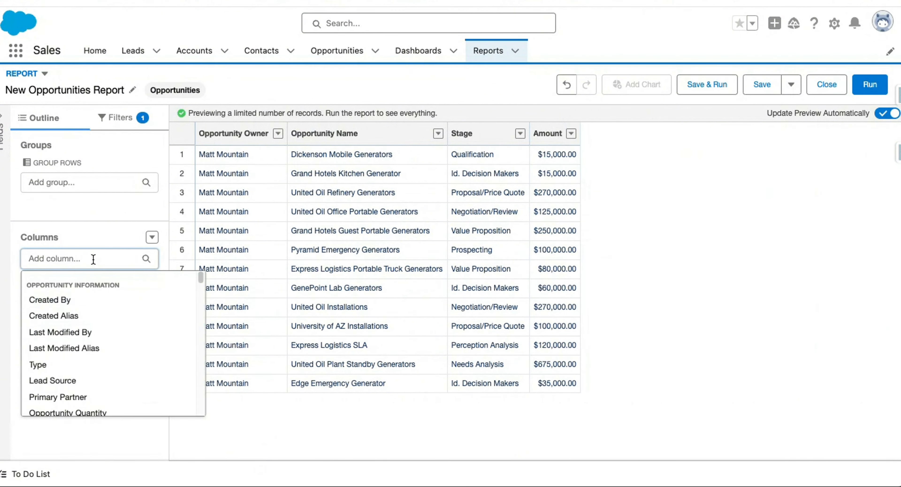
text(close)
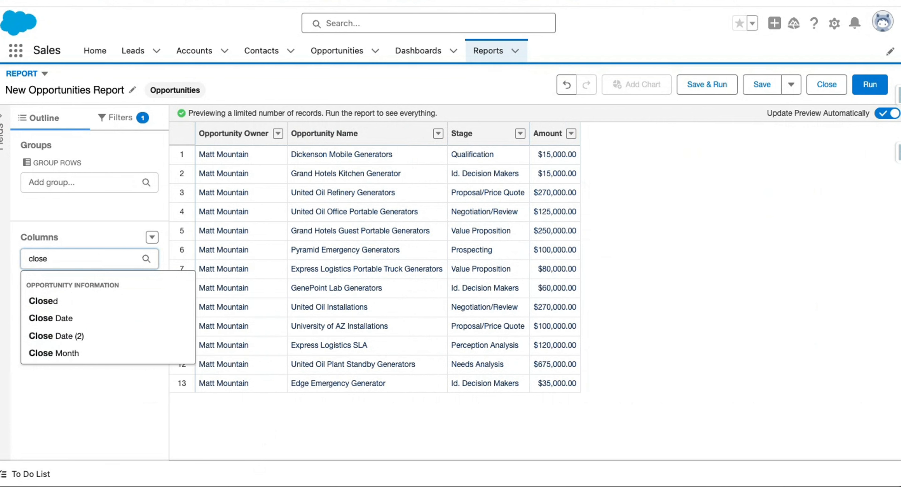
click(74, 318)
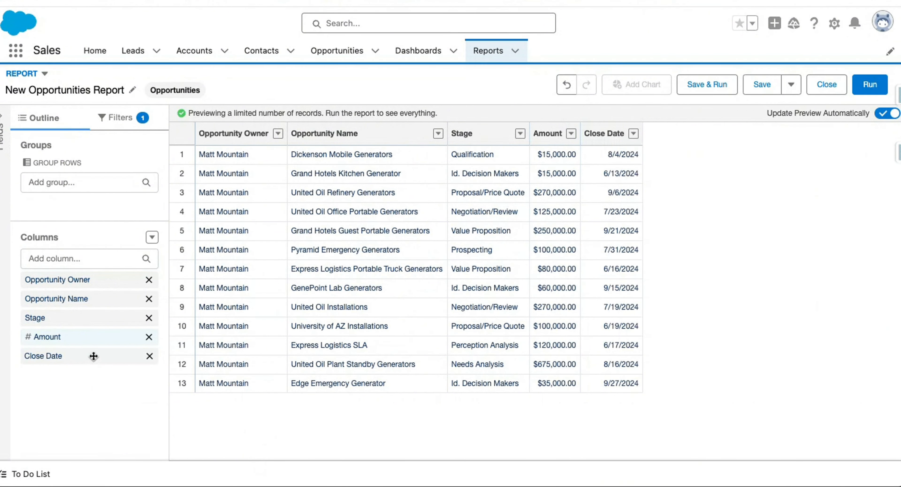
drag(93, 357, 94, 337)
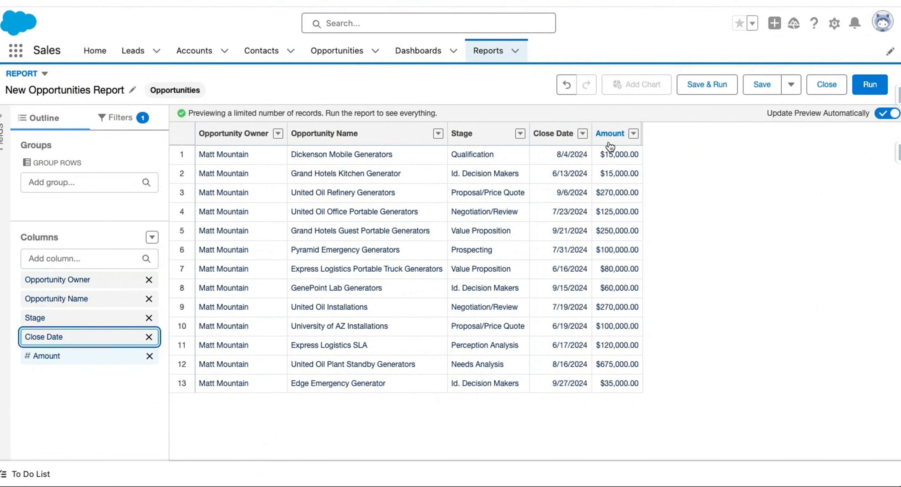
drag(610, 147, 457, 137)
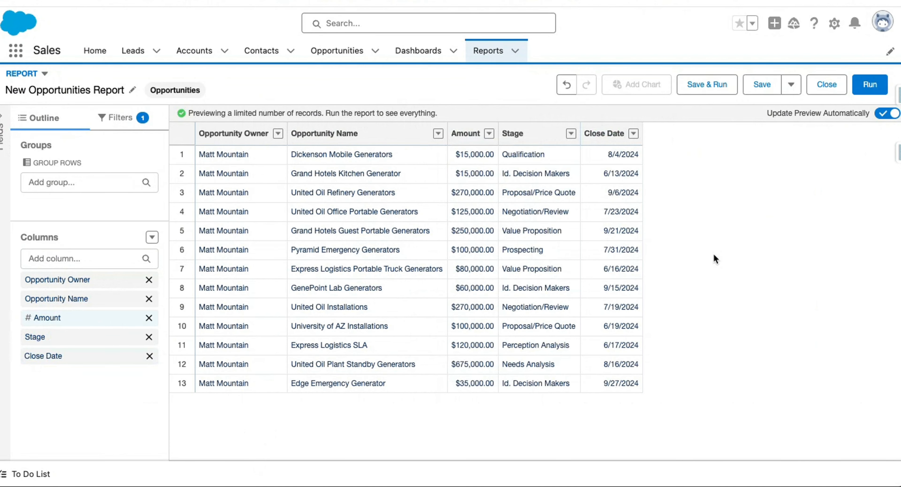
Group the report rows by Stage
click(571, 134)
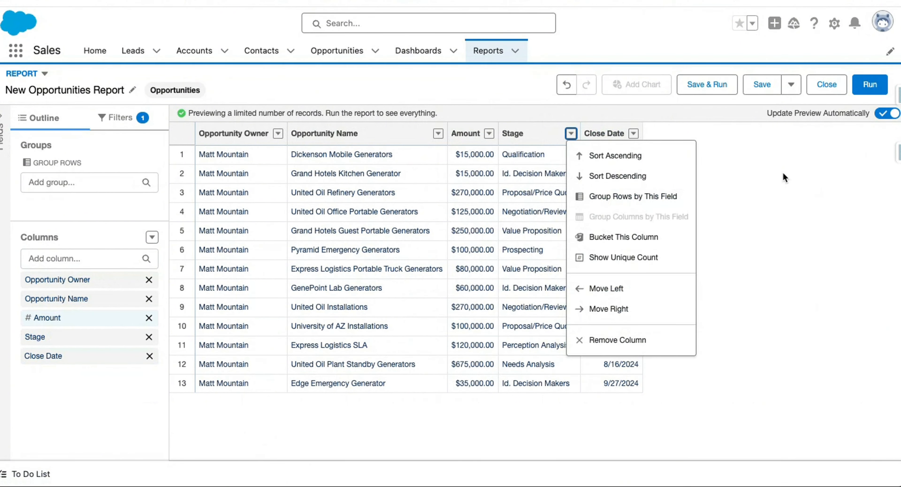
click(777, 176)
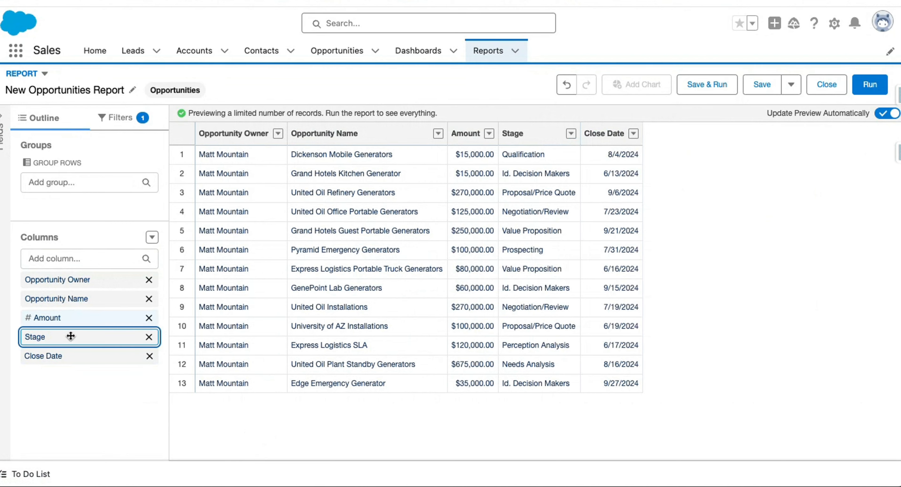
drag(72, 337, 73, 203)
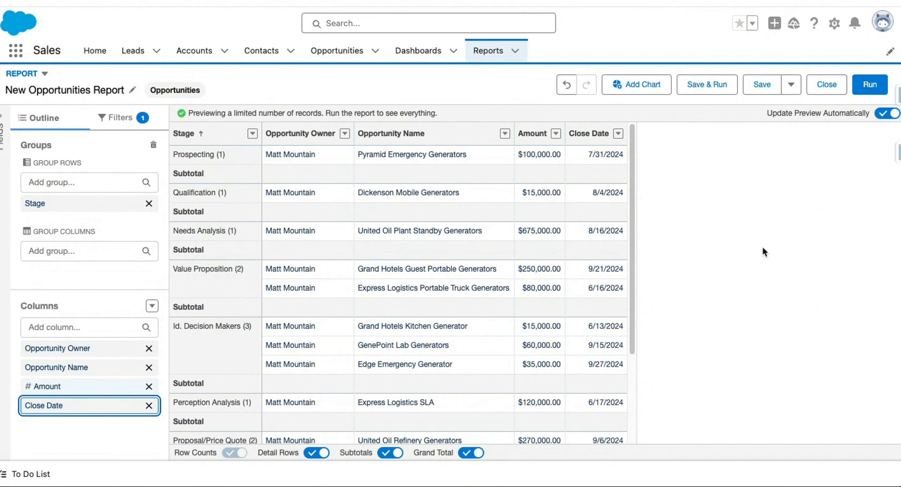
Start saving the report and name it "Open Opportunity Report", letting its unique name fill in automatically
click(719, 88)
drag(268, 172, 134, 159)
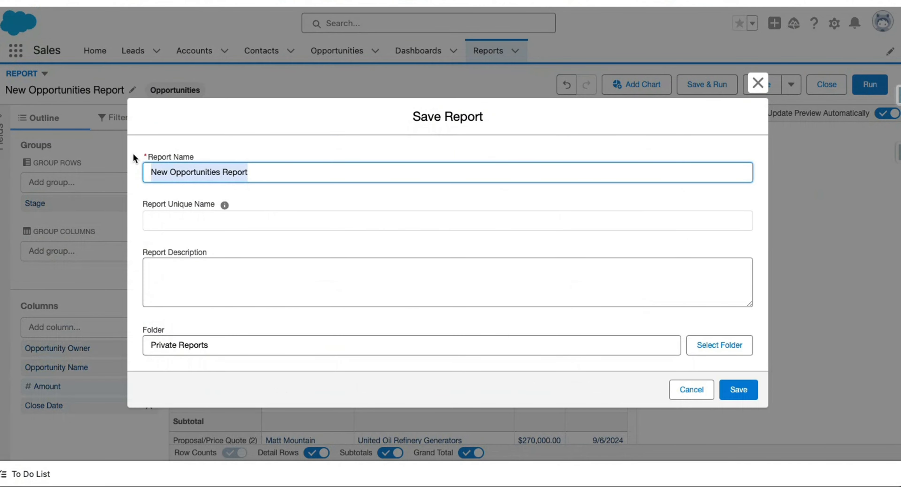
text(Open Opportu)
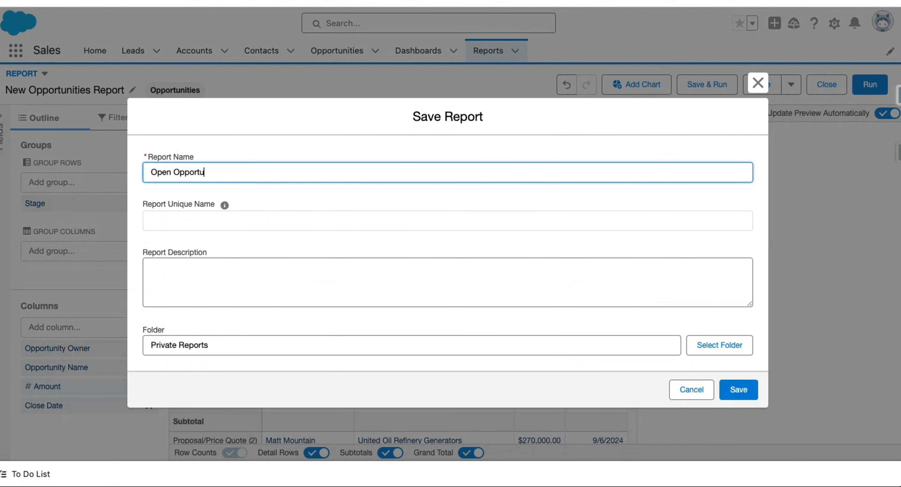
text(nity Report)
key(Tab)
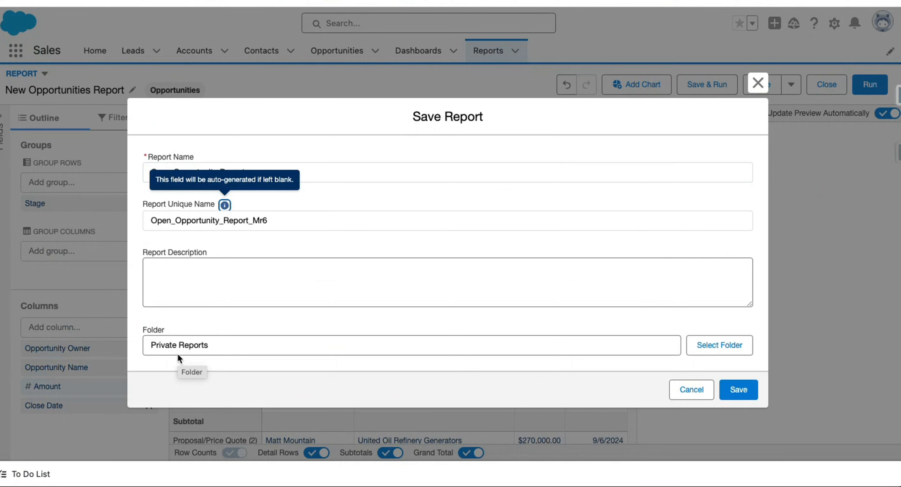
Choose Public Reports as the report's folder and save the report
click(716, 345)
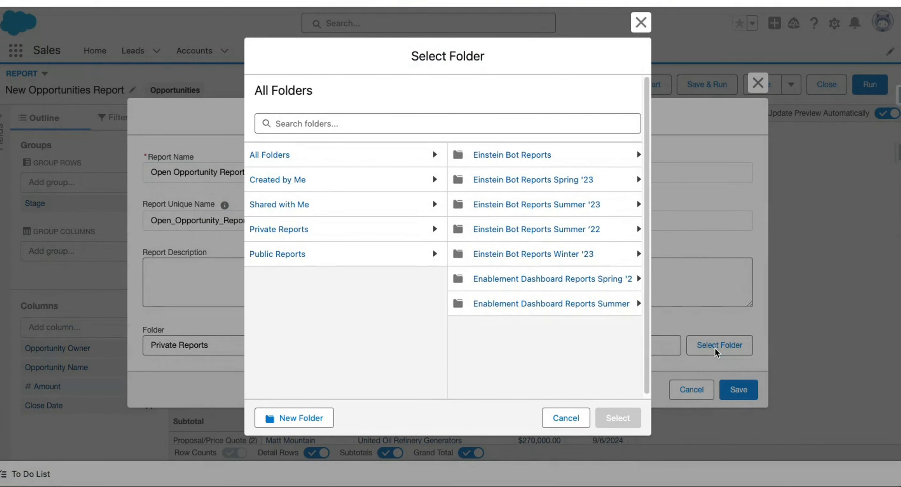
click(344, 261)
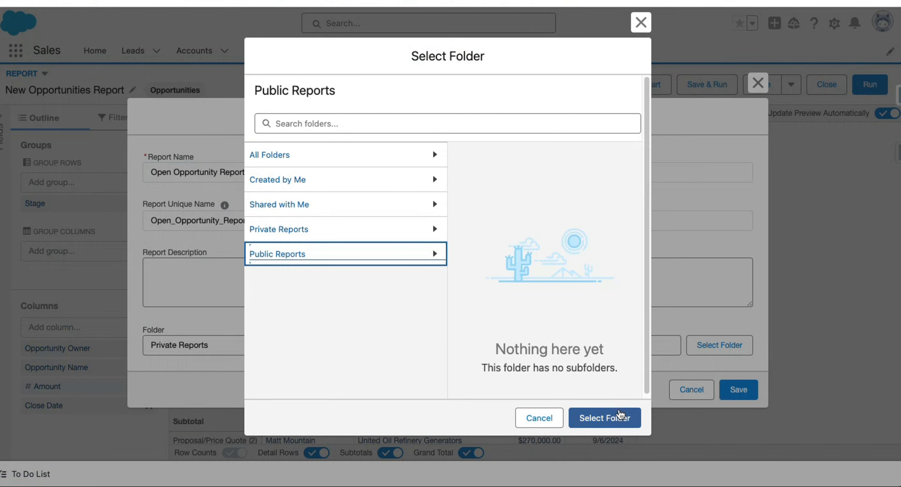
click(621, 415)
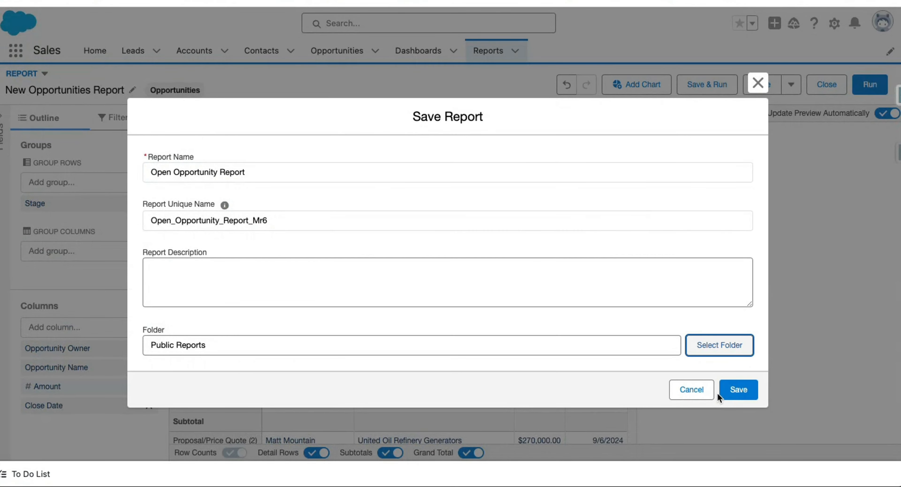
click(739, 388)
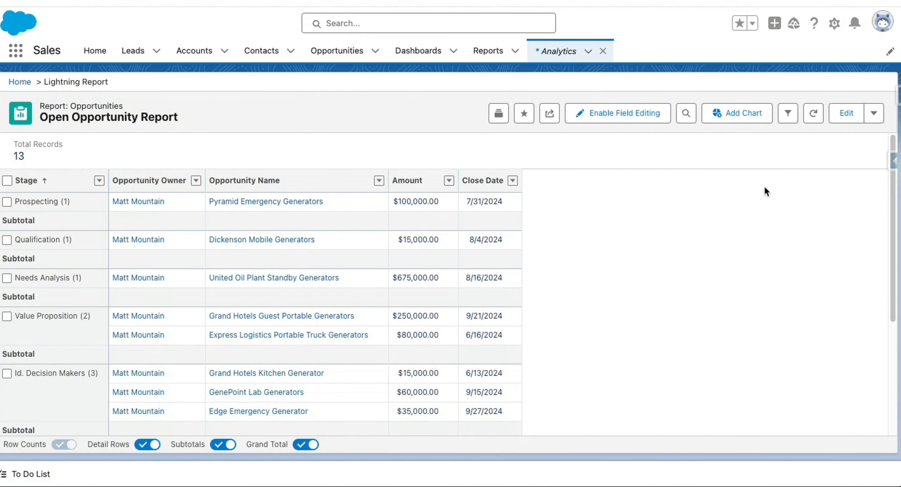
Review the saved report's filters, reopen the report for editing and check its filters there too
click(788, 113)
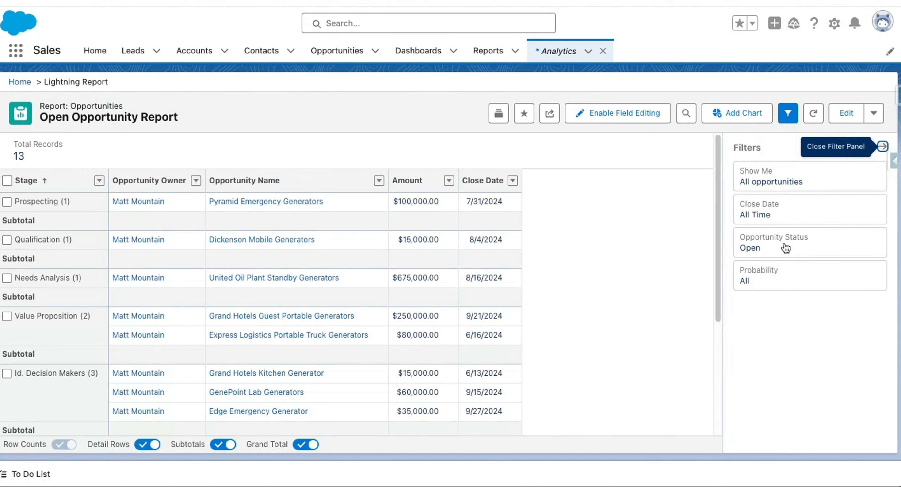
click(846, 114)
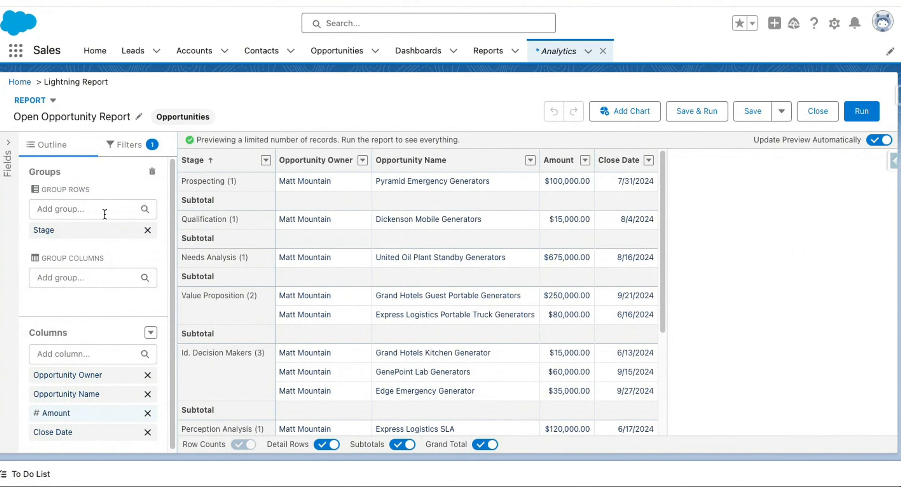
click(123, 144)
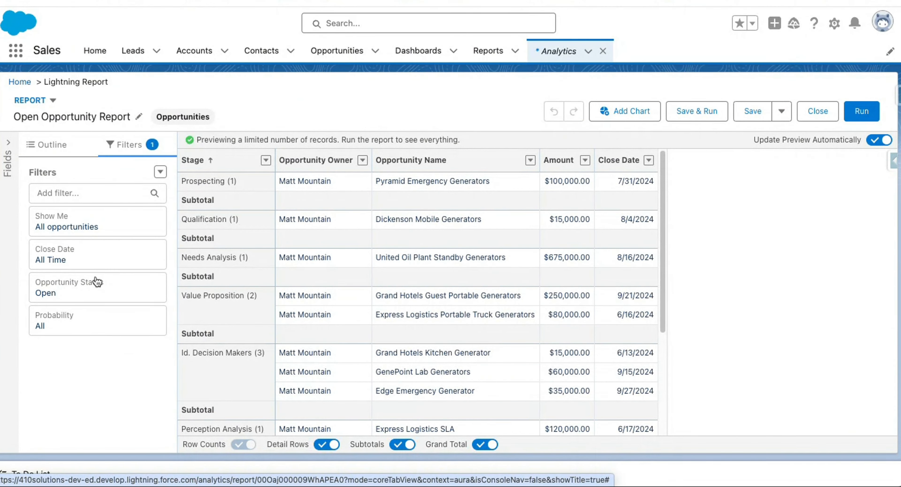
Move the Close Date column ahead of Amount in the report outline, and save and run the report
click(65, 153)
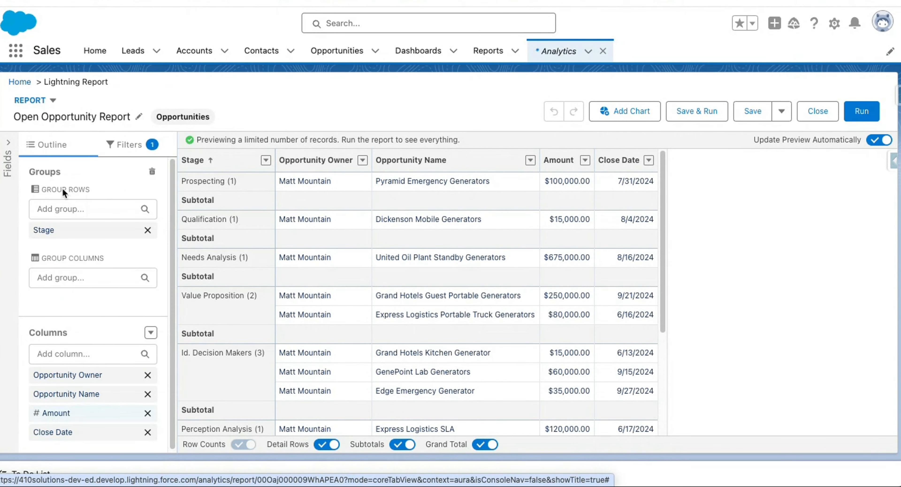
drag(84, 433, 86, 411)
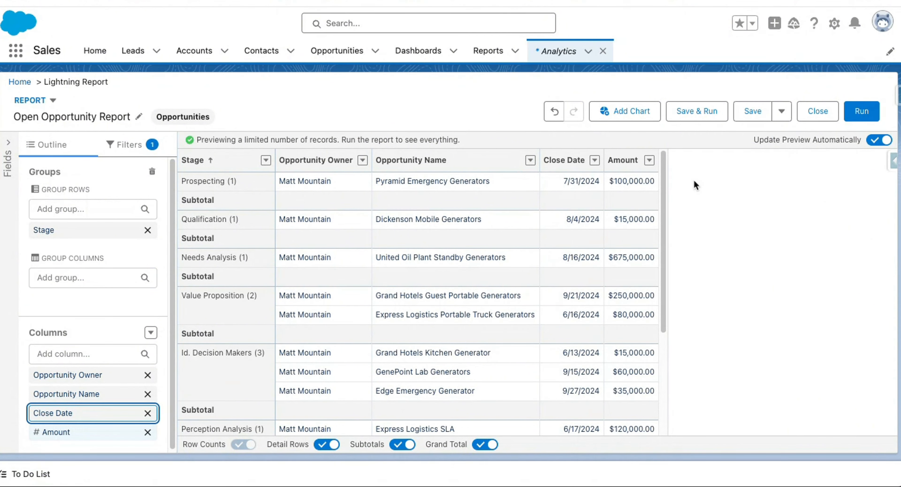
click(698, 114)
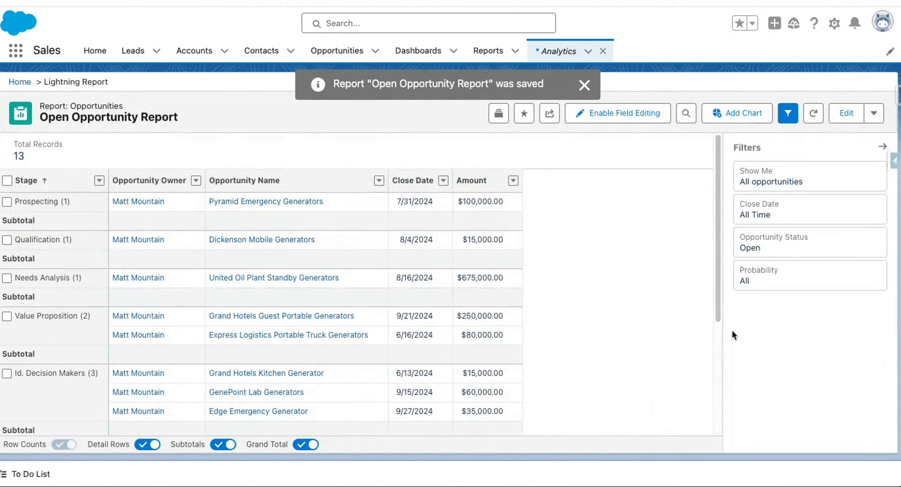
Hide the report's filters, mark Open Opportunity Report as a favorite and close it
click(882, 148)
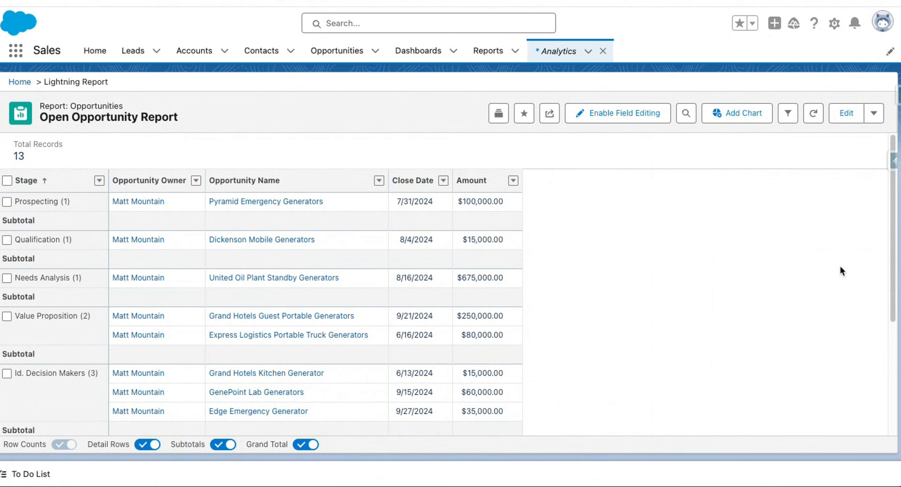
click(741, 24)
click(604, 51)
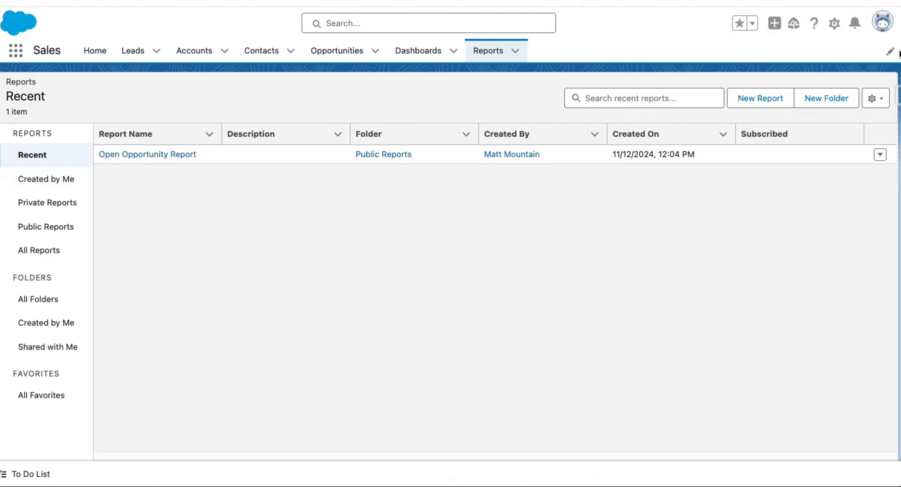
Add the favorite Open Opportunity Report to the Sales app's navigation items, save, and open the report from there
click(891, 51)
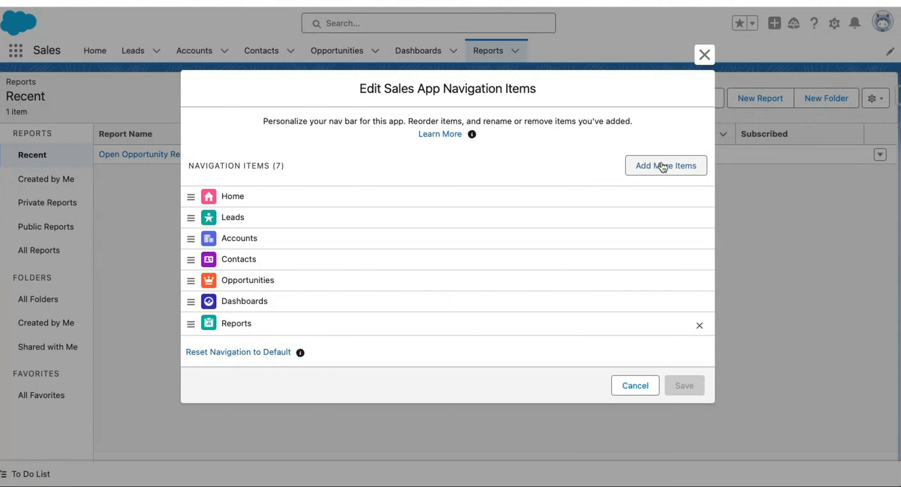
click(662, 165)
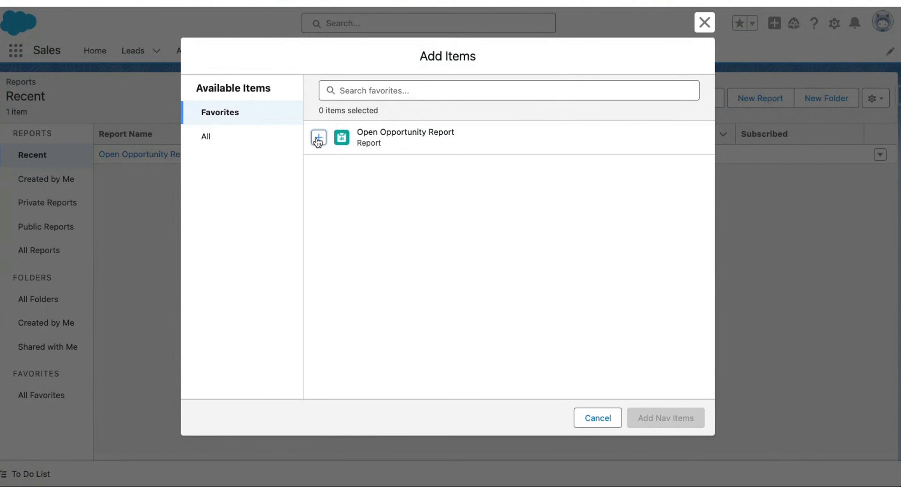
click(319, 139)
click(683, 417)
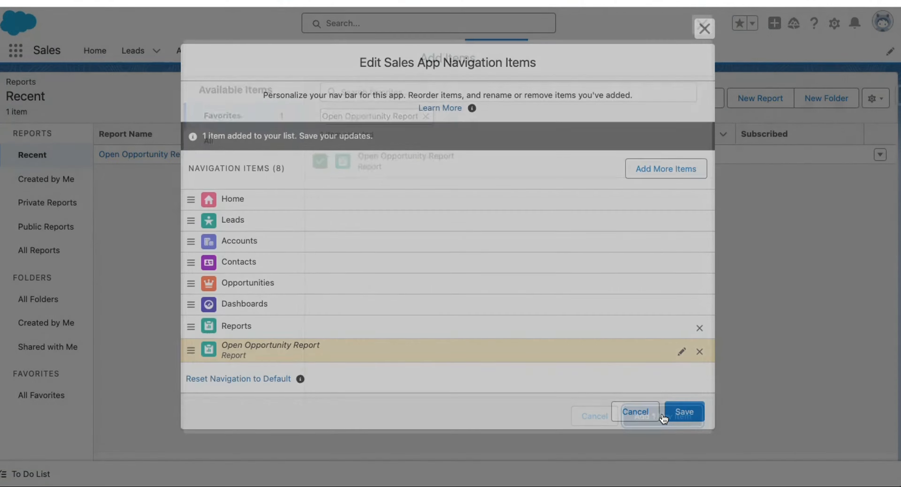
click(688, 414)
click(592, 50)
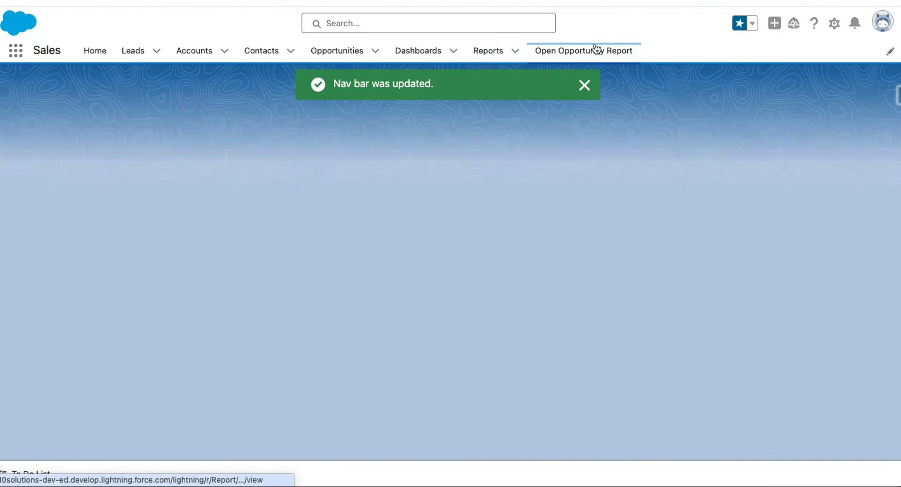